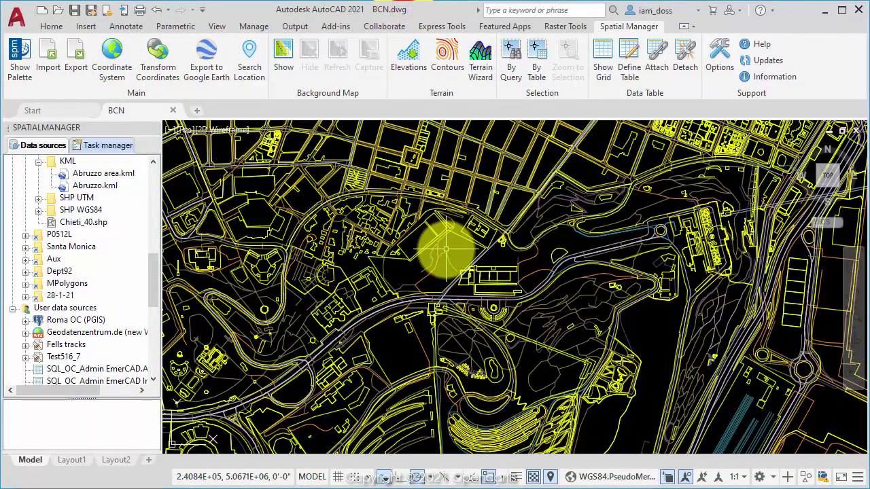
Zoom in and back out on the Barcelona linework in BCN.dwg.
{"action": "scroll", "coordinate": [445, 251], "scroll_direction": "down", "scroll_amount": 3}
{"action": "scroll", "coordinate": [445, 250], "scroll_direction": "down", "scroll_amount": 2}
{"action": "scroll", "coordinate": [476, 250], "scroll_direction": "up", "scroll_amount": 3}
{"action": "scroll", "coordinate": [578, 250], "scroll_direction": "up", "scroll_amount": 2}
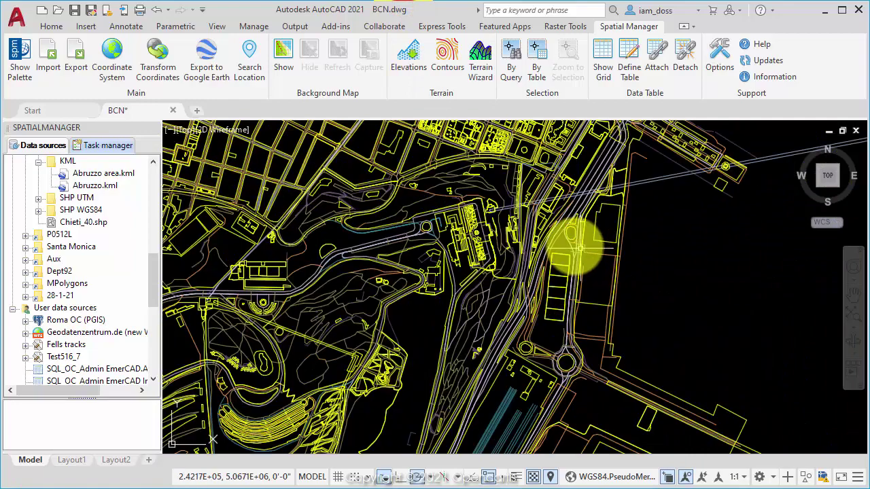
{"action": "scroll", "coordinate": [578, 251], "scroll_direction": "up", "scroll_amount": 3}
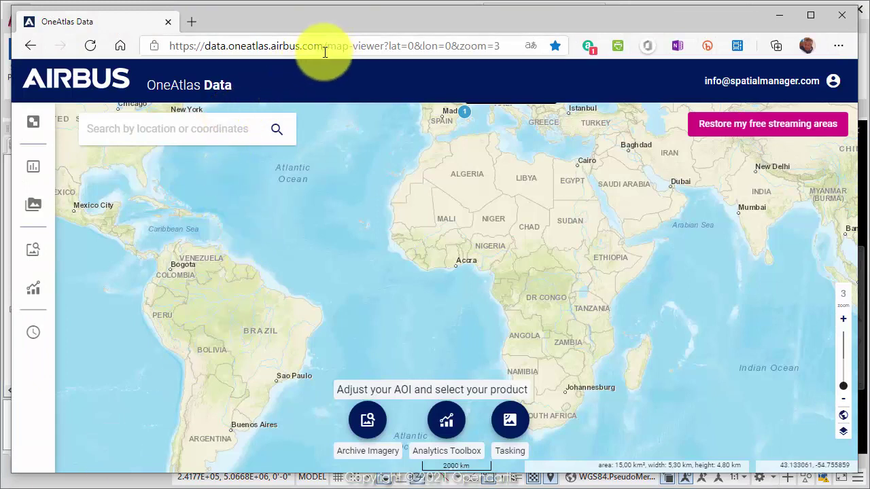
Open the saved areas of interest, jump to BCN and centre it on the map.
{"action": "left_click_drag", "start_coordinate": [322, 45], "coordinate": [151, 44]}
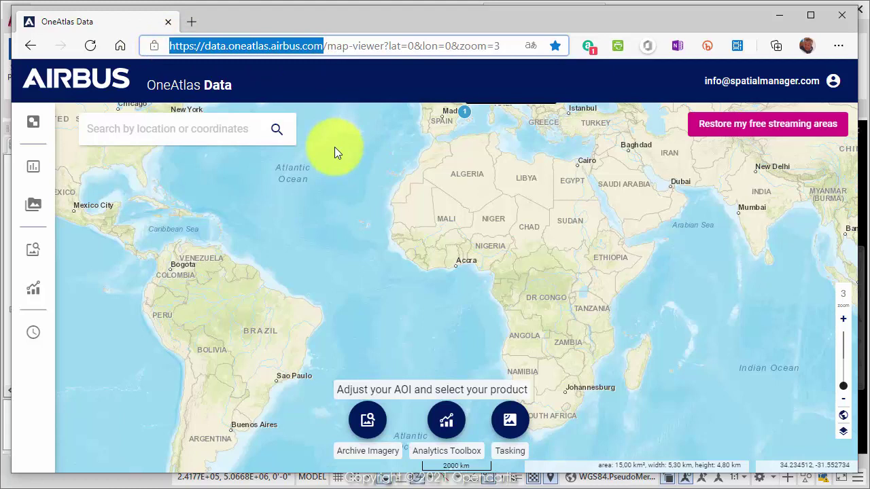
{"action": "left_click", "coordinate": [29, 123]}
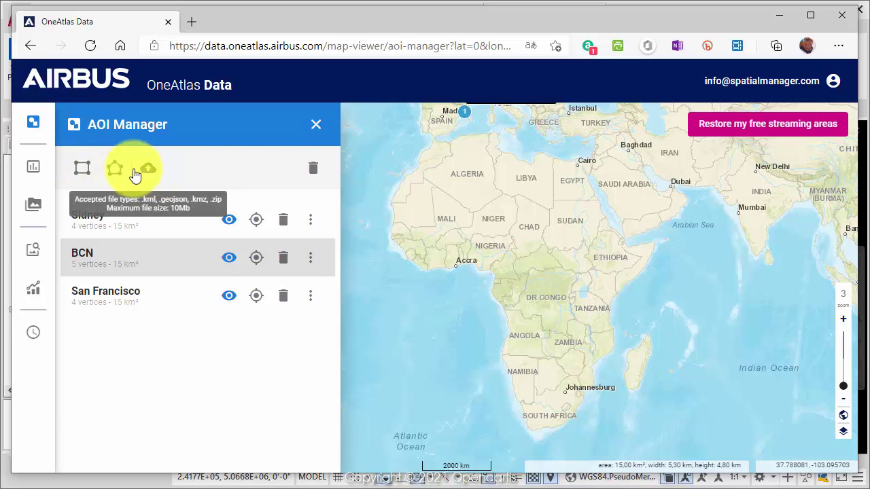
{"action": "left_click", "coordinate": [88, 255]}
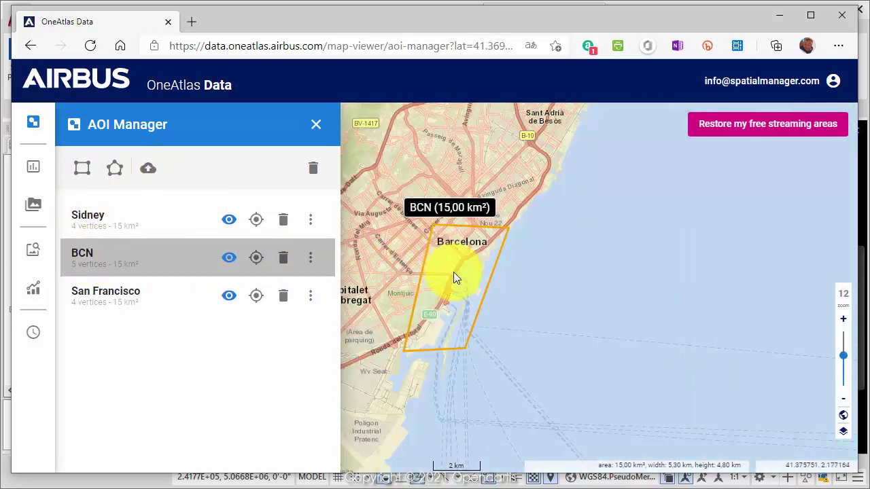
{"action": "scroll", "coordinate": [453, 272], "scroll_direction": "up", "scroll_amount": 1}
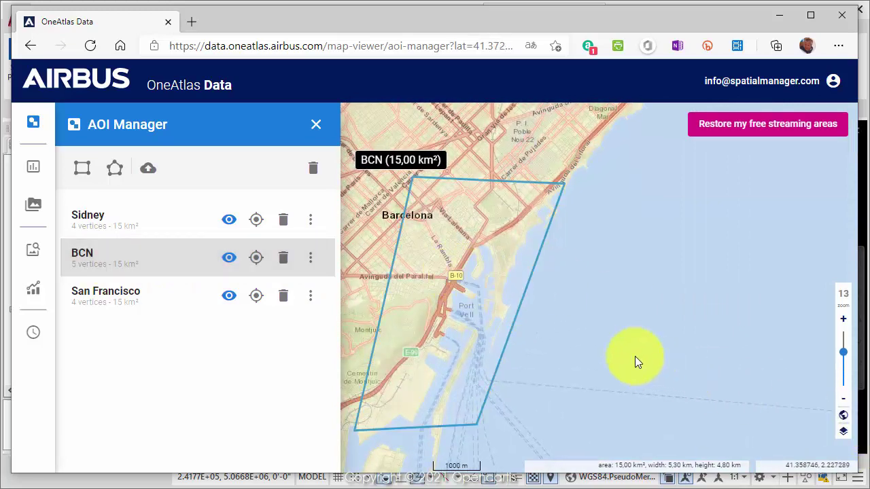
{"action": "left_click_drag", "start_coordinate": [534, 321], "coordinate": [722, 322]}
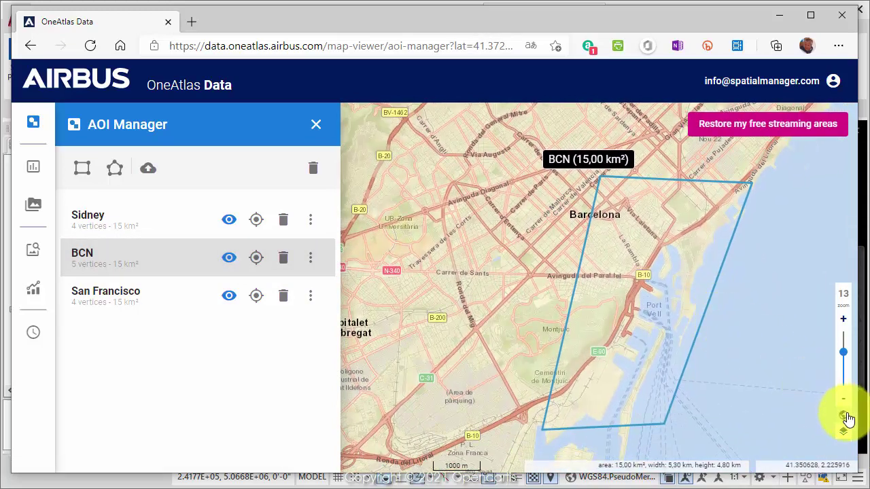
Try the satellite-with-streets and plain satellite basemaps, then return to the street map.
{"action": "left_click", "coordinate": [844, 431]}
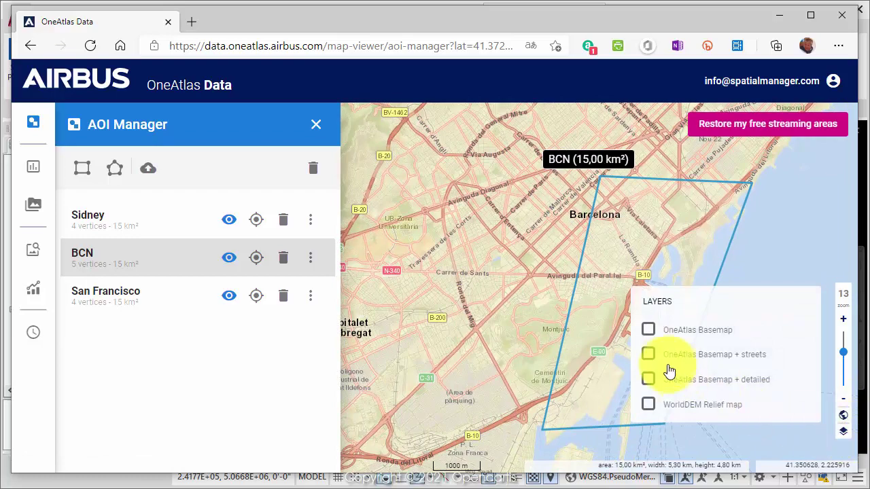
{"action": "left_click", "coordinate": [651, 355]}
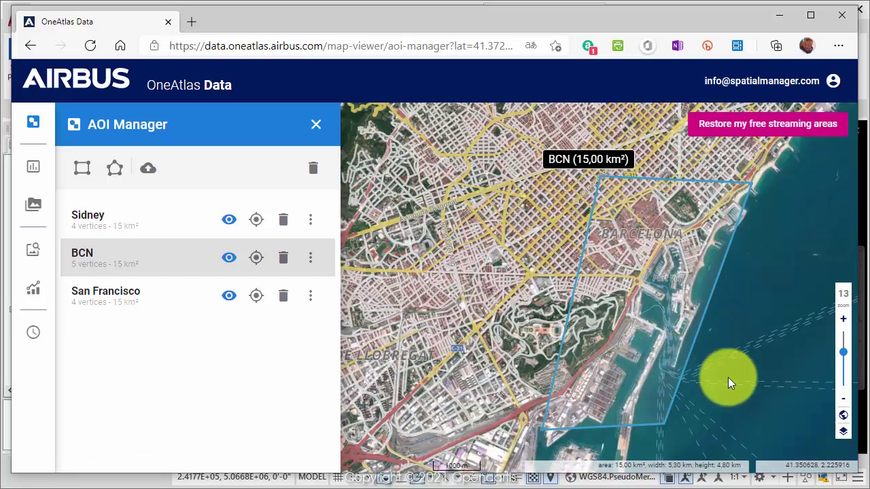
{"action": "left_click", "coordinate": [843, 431]}
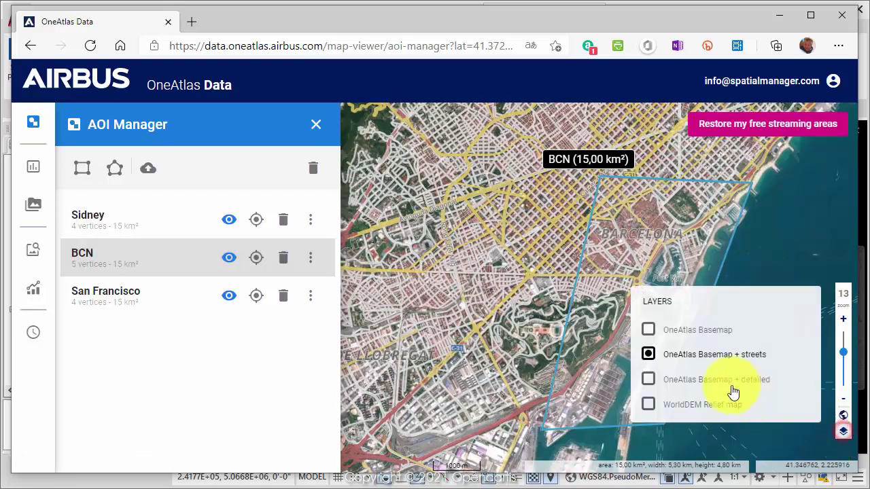
{"action": "left_click", "coordinate": [650, 333]}
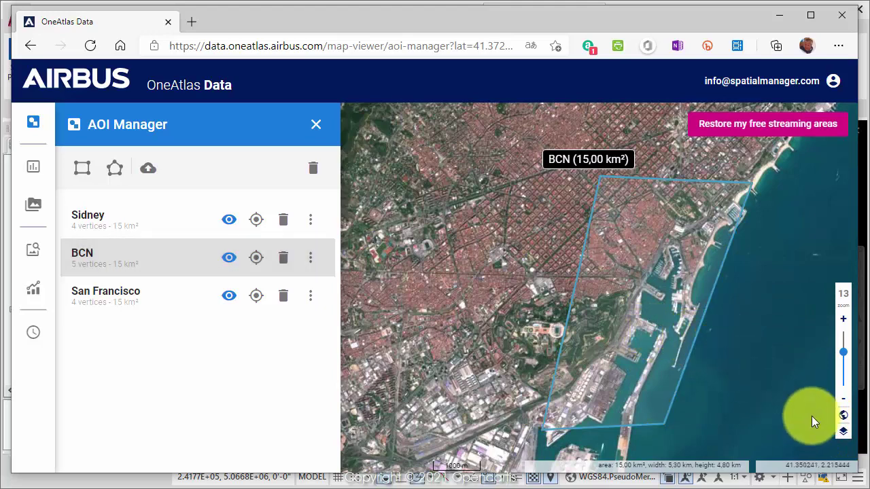
{"action": "left_click", "coordinate": [844, 431]}
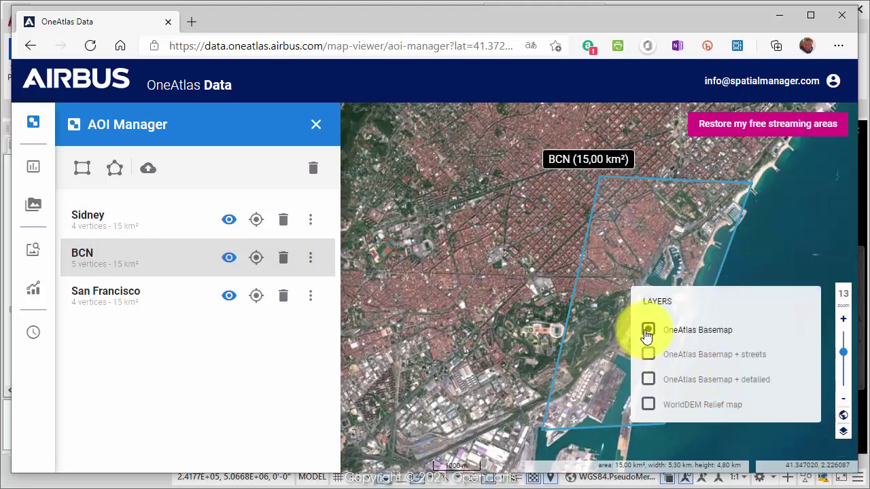
{"action": "left_click", "coordinate": [647, 331]}
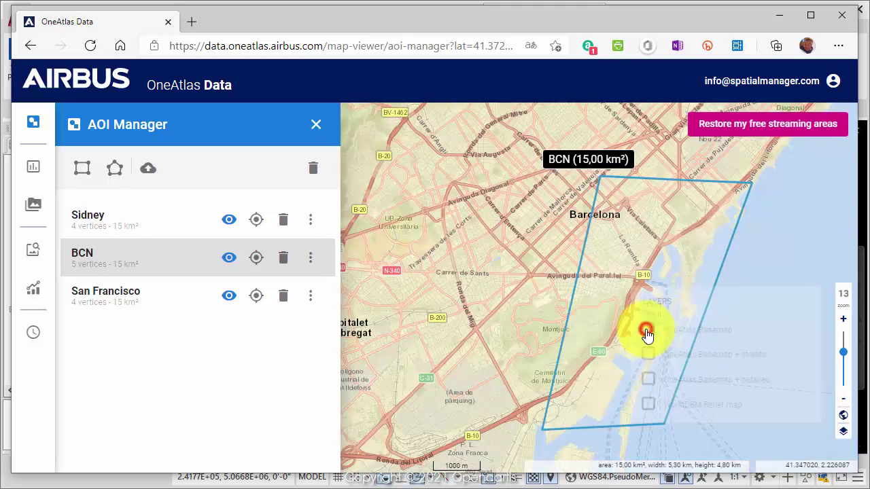
Filter archive imagery to Living Library, sort by most recent, and preview the 24 Jun 2020 image.
{"action": "left_click", "coordinate": [38, 251]}
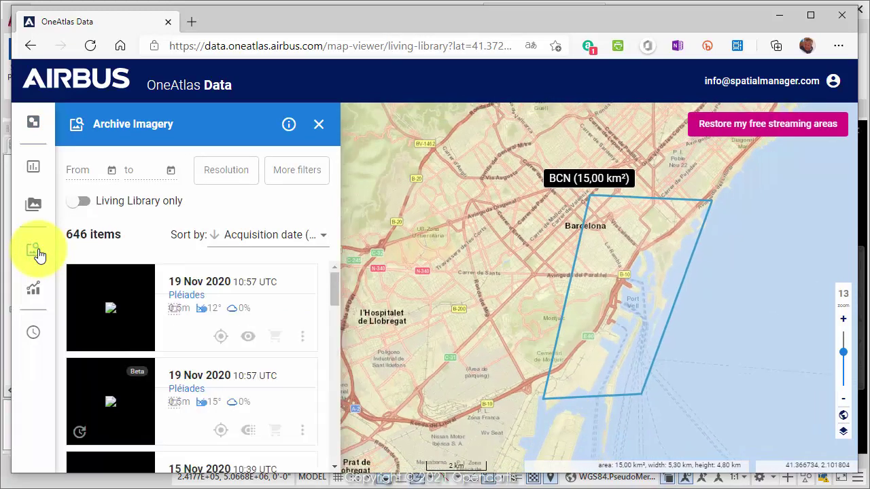
{"action": "left_click", "coordinate": [82, 206]}
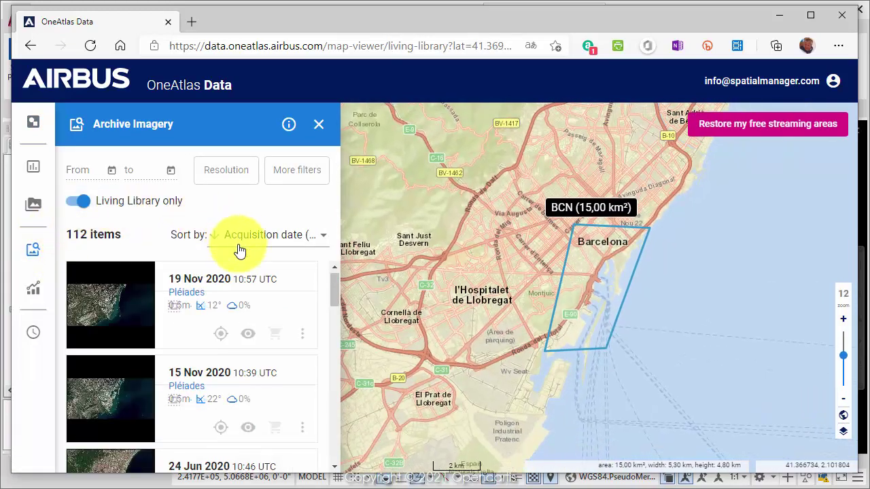
{"action": "left_click", "coordinate": [324, 238]}
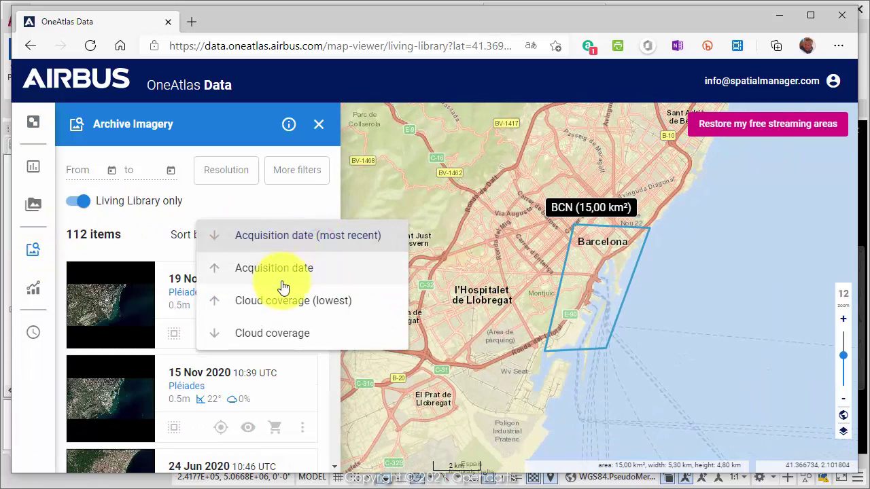
{"action": "left_click", "coordinate": [277, 207]}
{"action": "mouse_move", "coordinate": [334, 284]}
{"action": "left_mouse_down"}
{"action": "mouse_move", "coordinate": [334, 330]}
{"action": "mouse_move", "coordinate": [333, 271]}
{"action": "mouse_move", "coordinate": [334, 300]}
{"action": "left_mouse_up"}
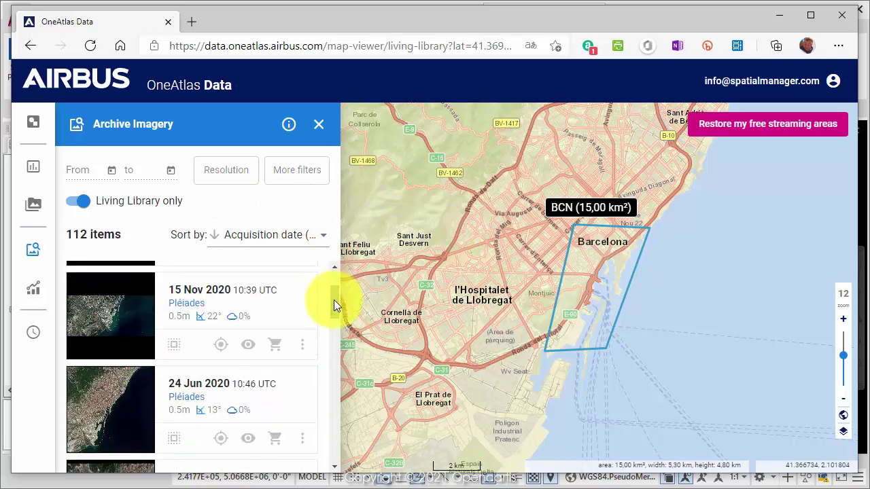
{"action": "left_click", "coordinate": [119, 409]}
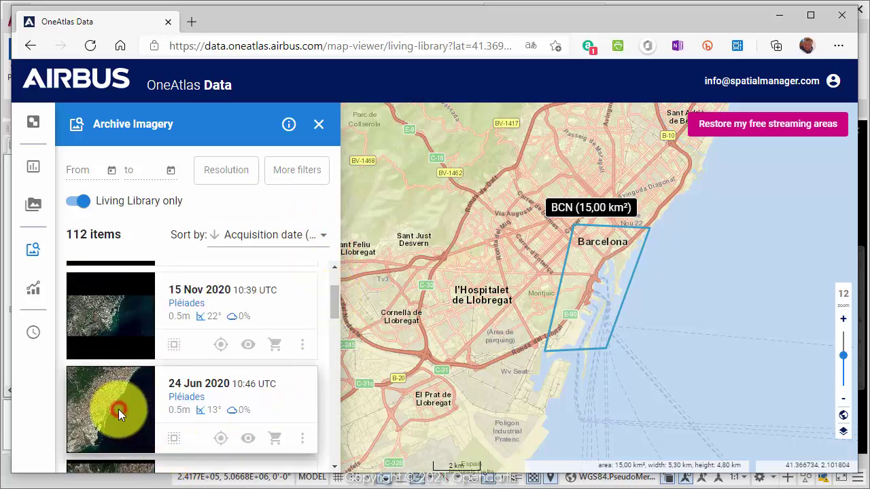
{"action": "left_click", "coordinate": [243, 441]}
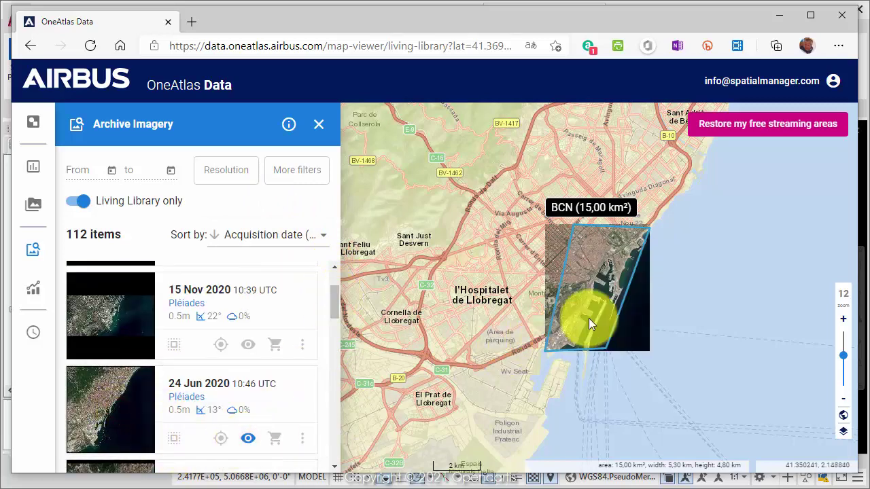
Open the 24 Jun 2020 image's options menu, then switch to the Developer Portal.
{"action": "scroll", "coordinate": [608, 307], "scroll_direction": "up", "scroll_amount": 3}
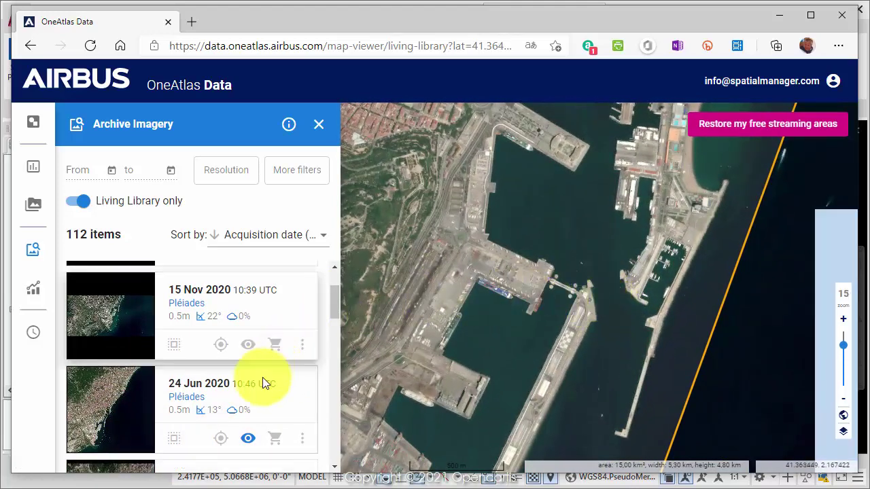
{"action": "scroll", "coordinate": [287, 357], "scroll_direction": "down", "scroll_amount": 1}
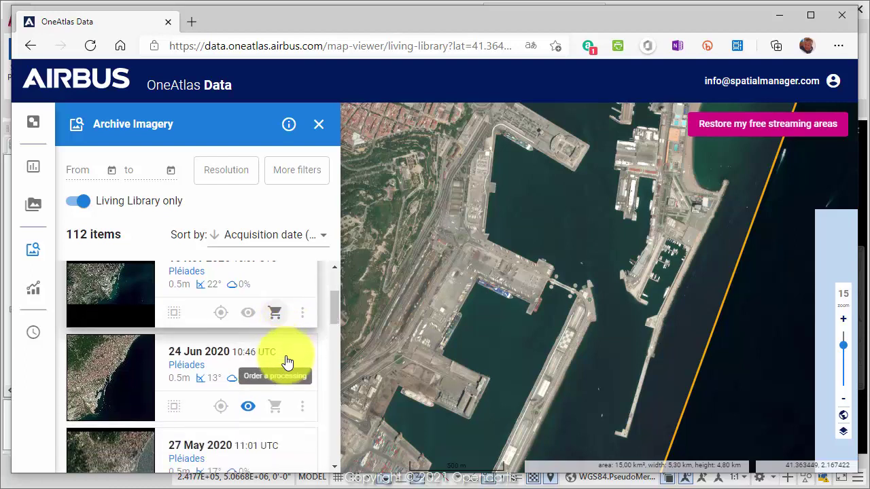
{"action": "scroll", "coordinate": [285, 355], "scroll_direction": "up", "scroll_amount": 1}
{"action": "scroll", "coordinate": [285, 356], "scroll_direction": "down", "scroll_amount": 3}
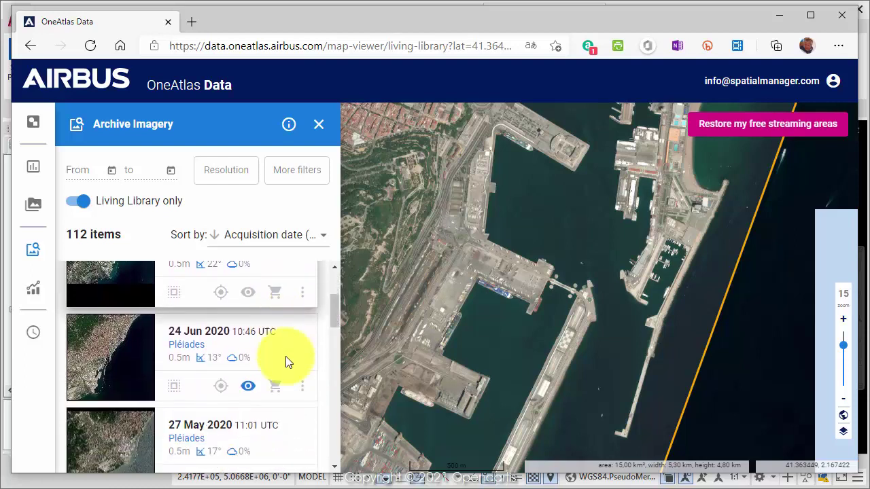
{"action": "scroll", "coordinate": [291, 354], "scroll_direction": "down", "scroll_amount": 1}
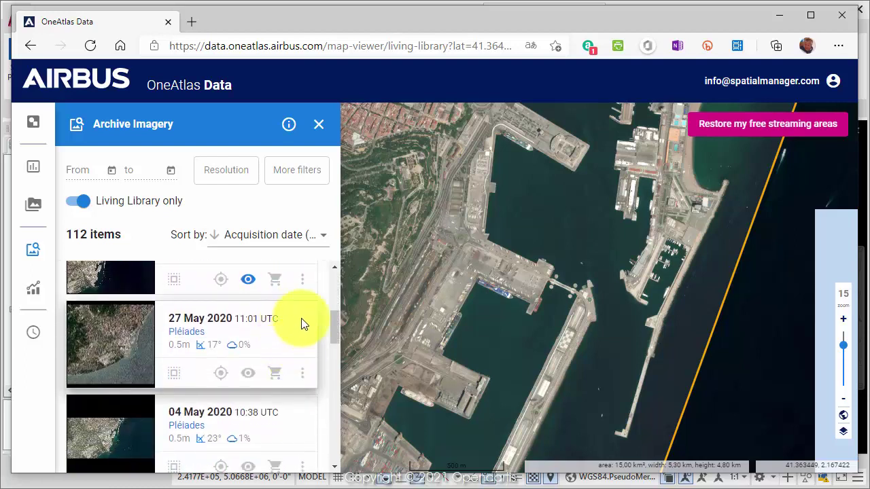
{"action": "left_click", "coordinate": [303, 282]}
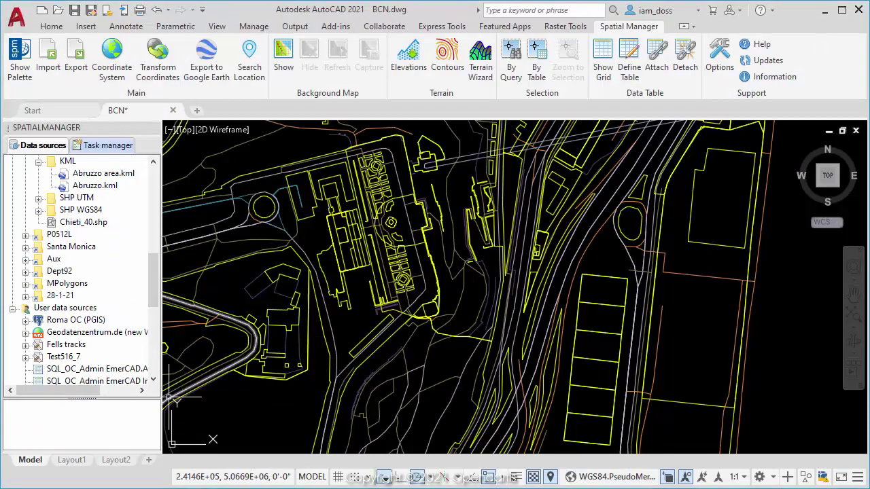
{"action": "key", "text": "alt+Tab"}
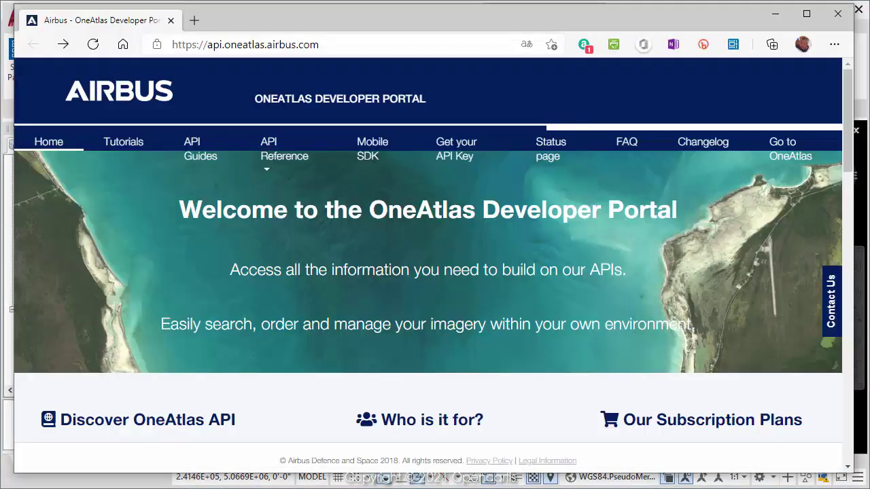
Check the existing key on the My API keys page, then minimise the browser.
{"action": "left_click", "coordinate": [340, 45]}
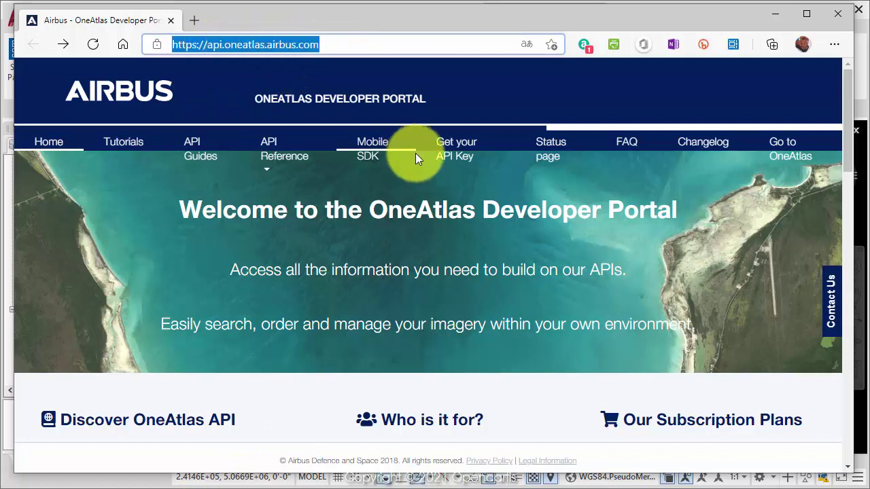
{"action": "left_click", "coordinate": [455, 153]}
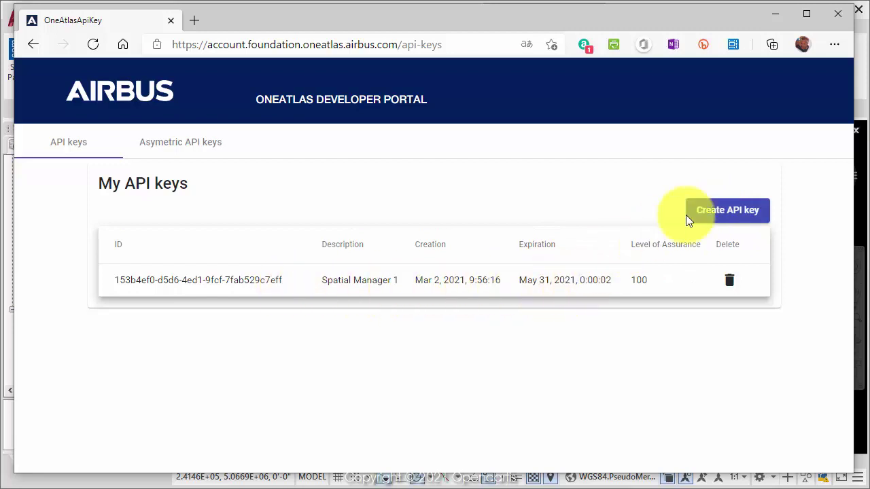
{"action": "left_click", "coordinate": [775, 19]}
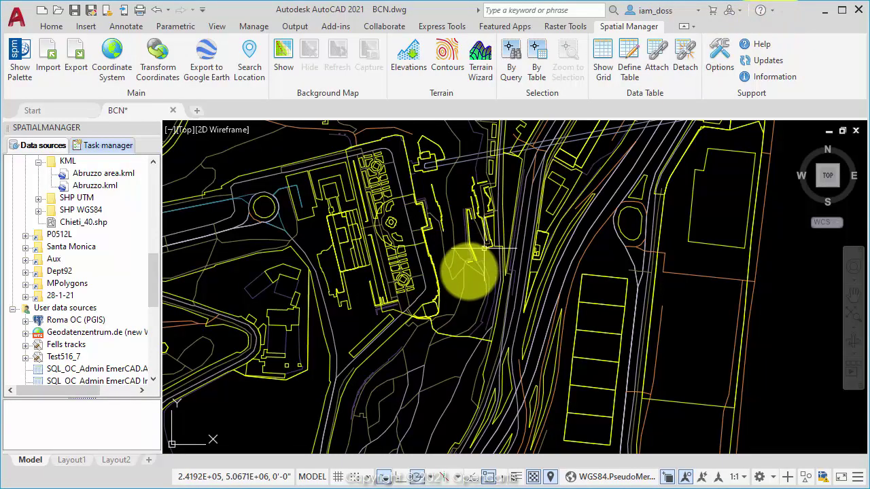
Browse the OpenStreetMap, Google, Bing and ArcGisOnline map sources, then start a new user map.
{"action": "left_click", "coordinate": [280, 53]}
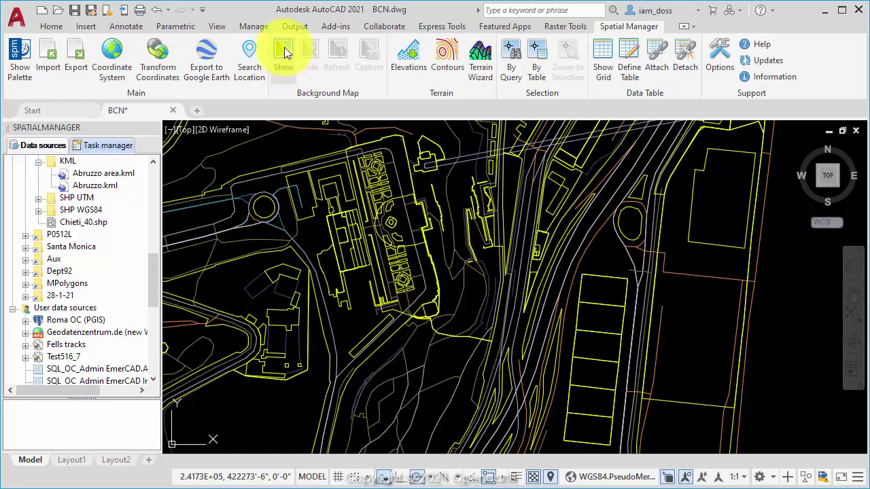
{"action": "left_click", "coordinate": [321, 160]}
{"action": "left_click", "coordinate": [370, 162]}
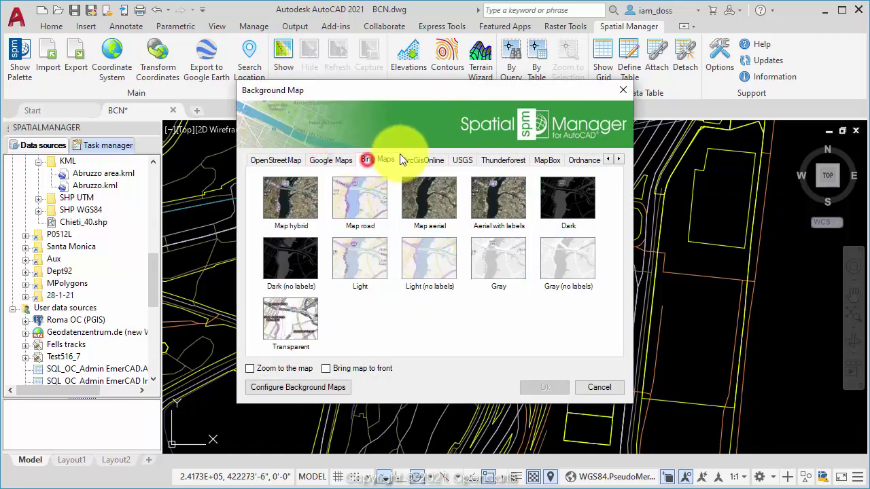
{"action": "left_click", "coordinate": [411, 159]}
{"action": "left_click", "coordinate": [290, 164]}
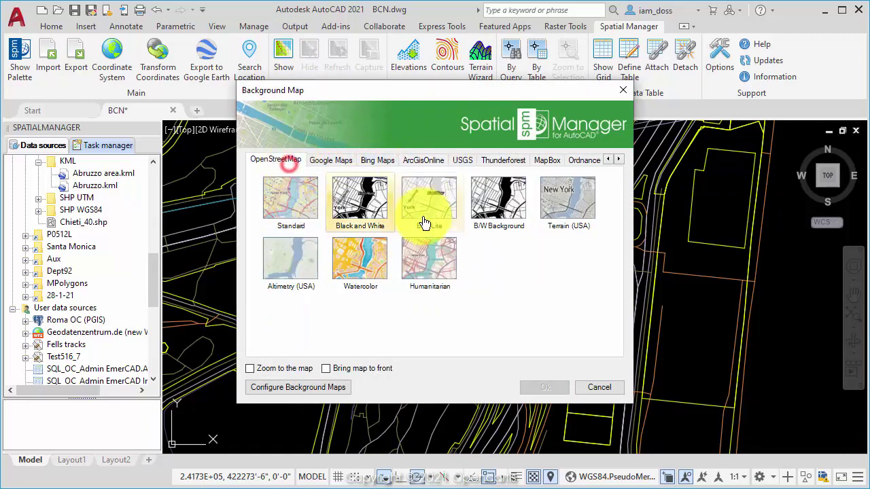
{"action": "left_click", "coordinate": [333, 387]}
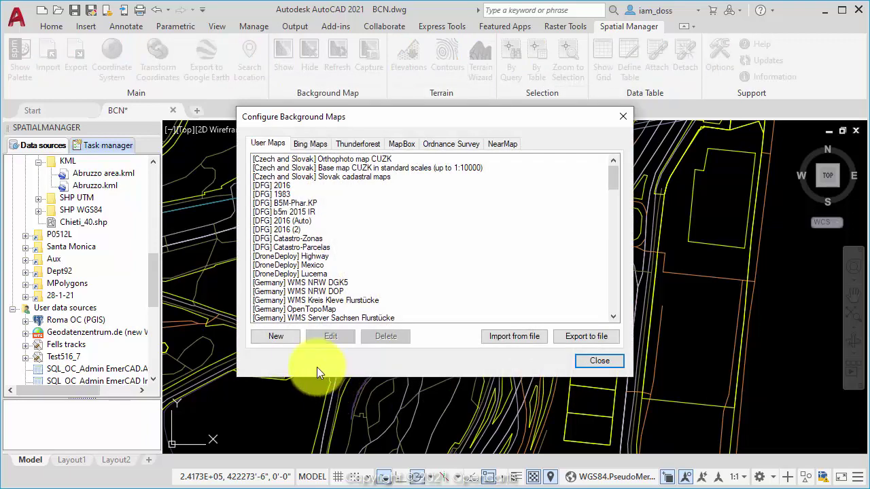
{"action": "left_click", "coordinate": [275, 338]}
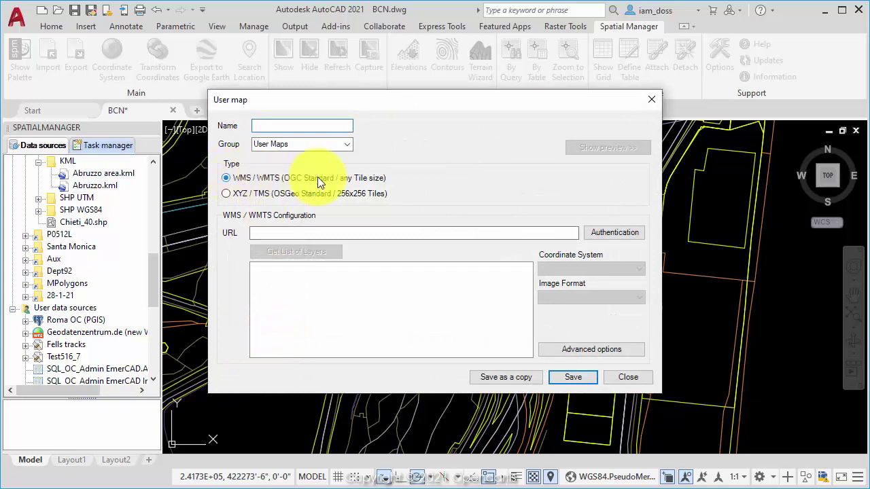
Paste the Airbus OneAtlas WMTS address into the user map's URL field.
{"action": "left_click", "coordinate": [274, 233]}
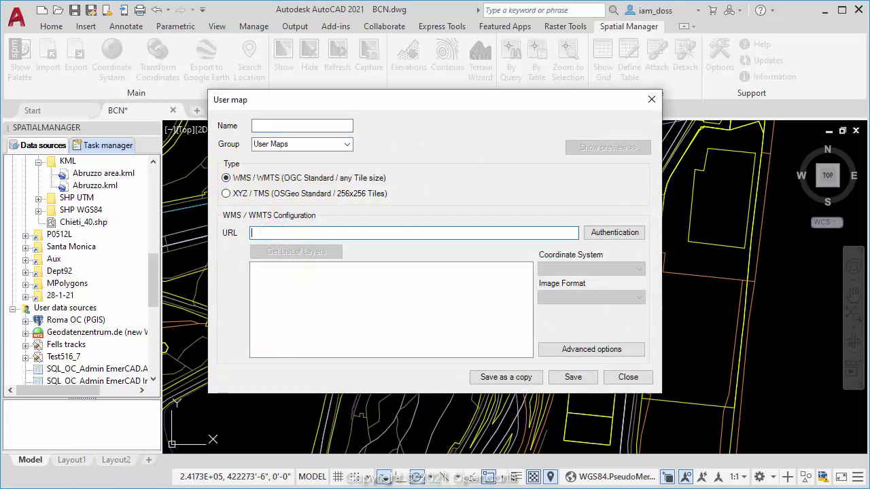
{"action": "key", "text": "alt+Tab"}
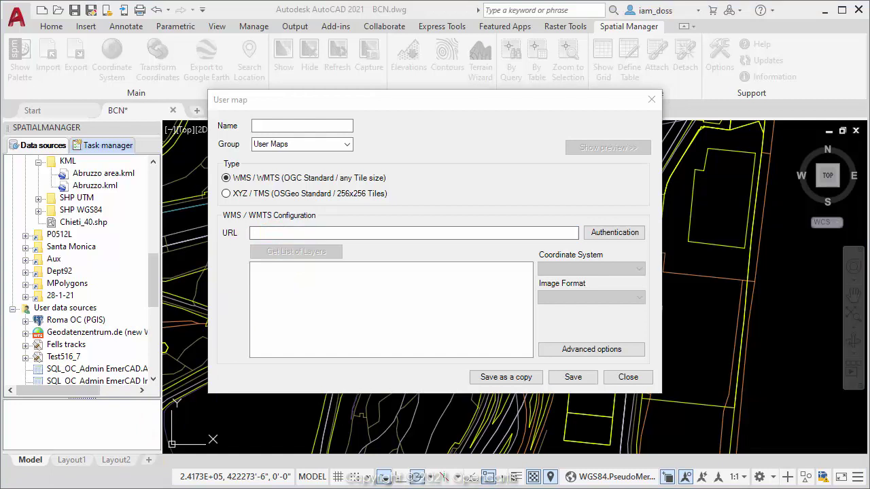
{"action": "left_click", "coordinate": [306, 233]}
{"action": "key", "text": "ctrl+v"}
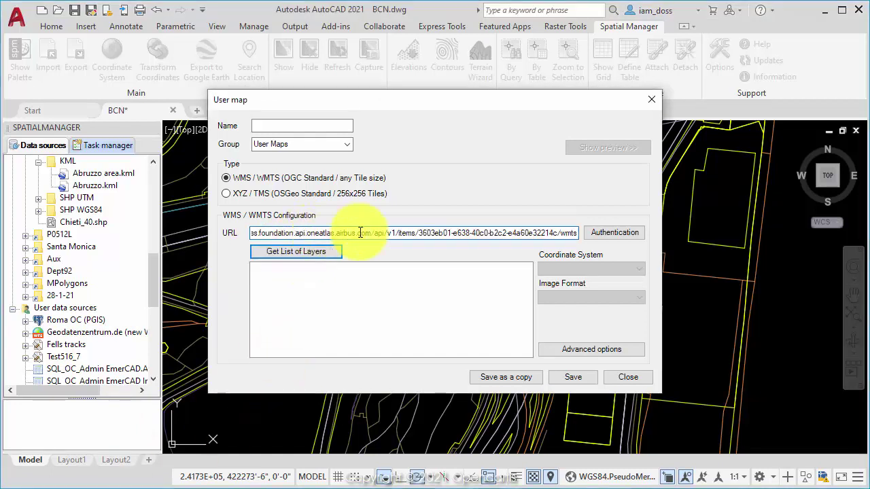
Set authentication with user APIKEY and the copied API key as the password.
{"action": "left_click", "coordinate": [604, 234]}
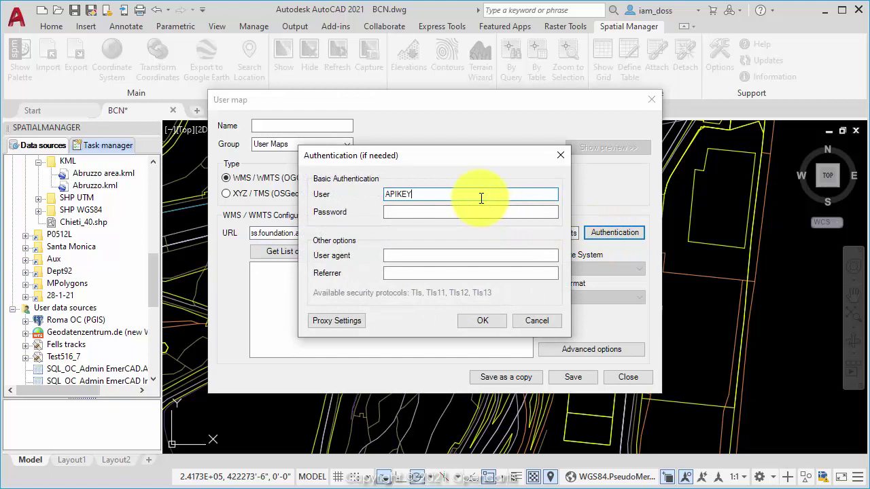
{"action": "left_click", "coordinate": [467, 211]}
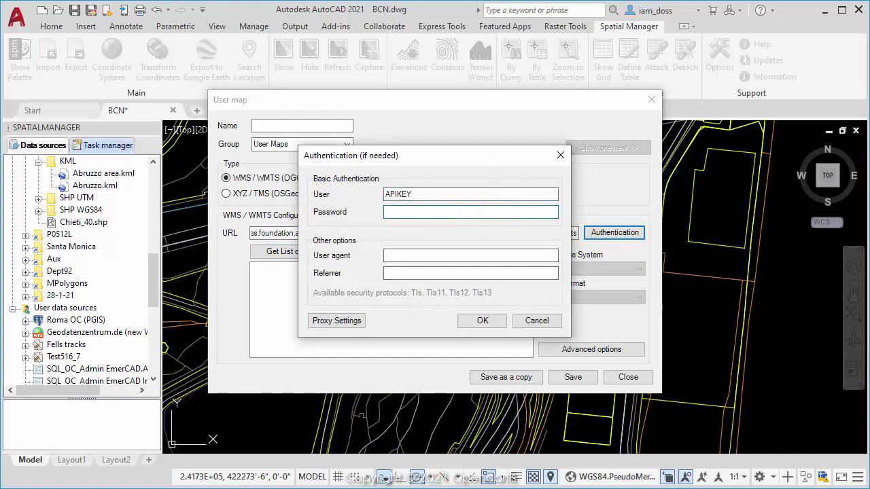
{"action": "key", "text": "alt+Tab"}
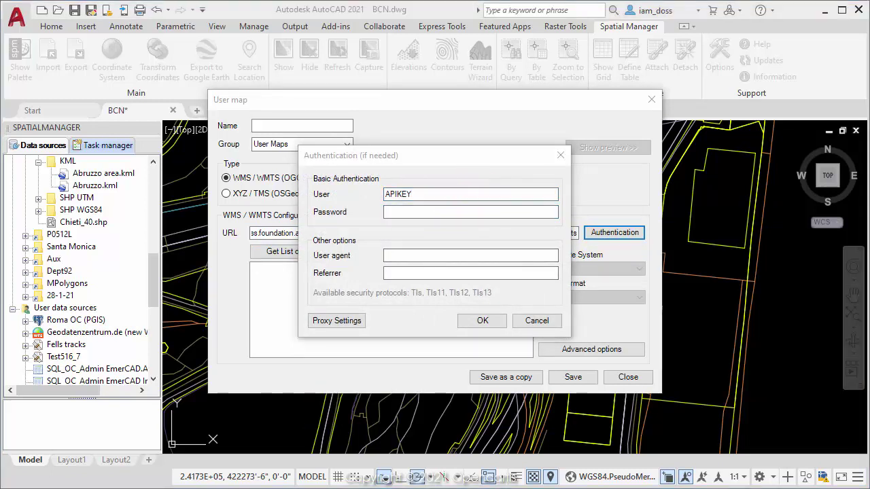
{"action": "left_click", "coordinate": [404, 211]}
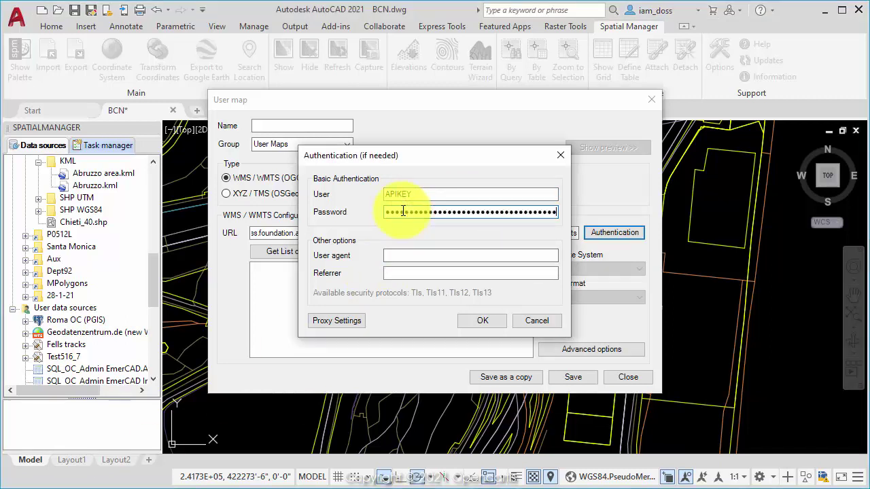
{"action": "left_click", "coordinate": [476, 320]}
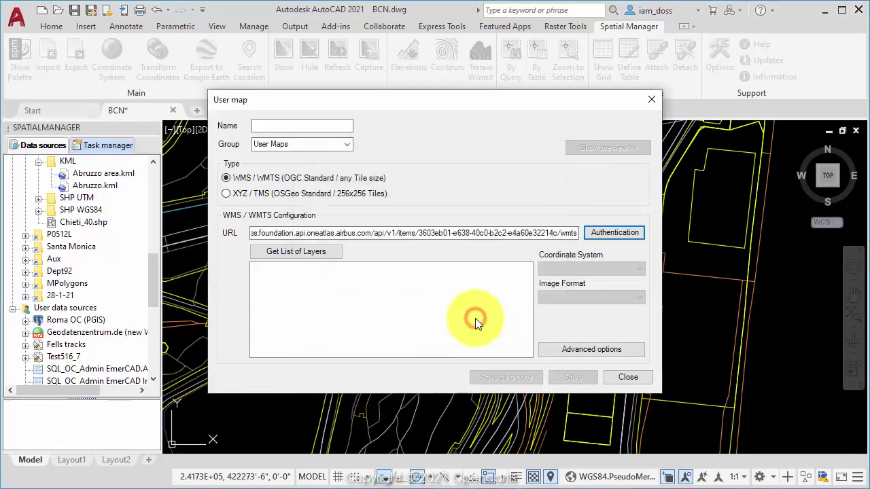
Load the service's layers, name the map BCN1 in group Airbus OneAtlas, and save it.
{"action": "left_click", "coordinate": [297, 253]}
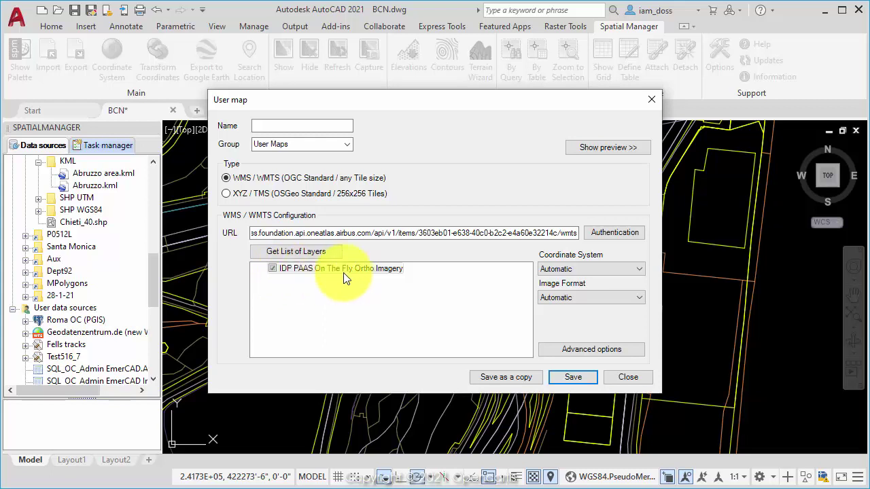
{"action": "left_click", "coordinate": [295, 125]}
{"action": "type", "text": "BCN1"}
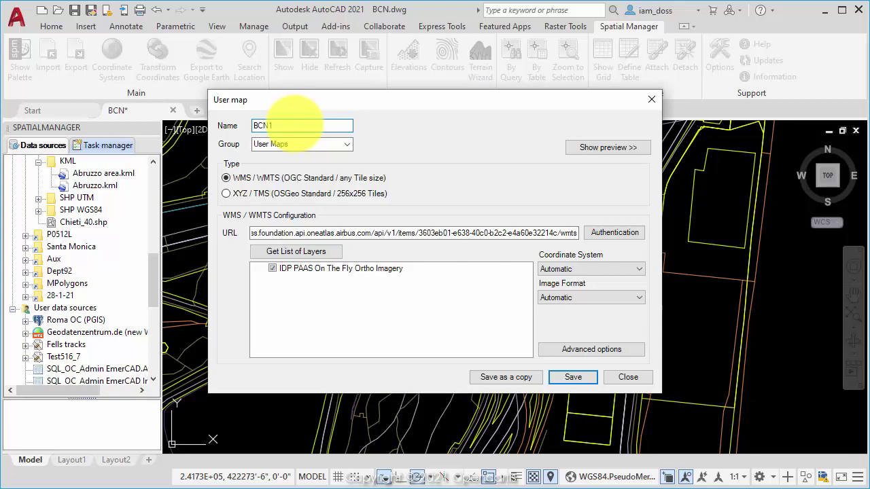
{"action": "left_click", "coordinate": [293, 143]}
{"action": "type", "text": "Airbus OneAtlas"}
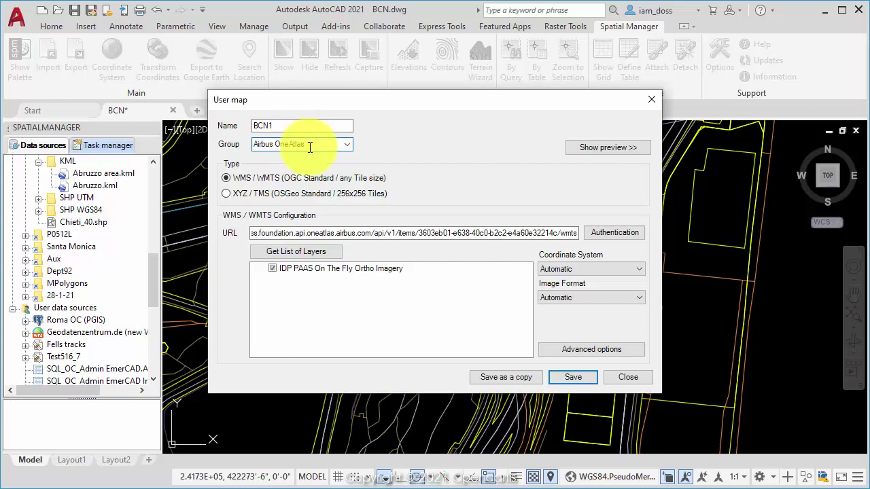
{"action": "left_click", "coordinate": [581, 375]}
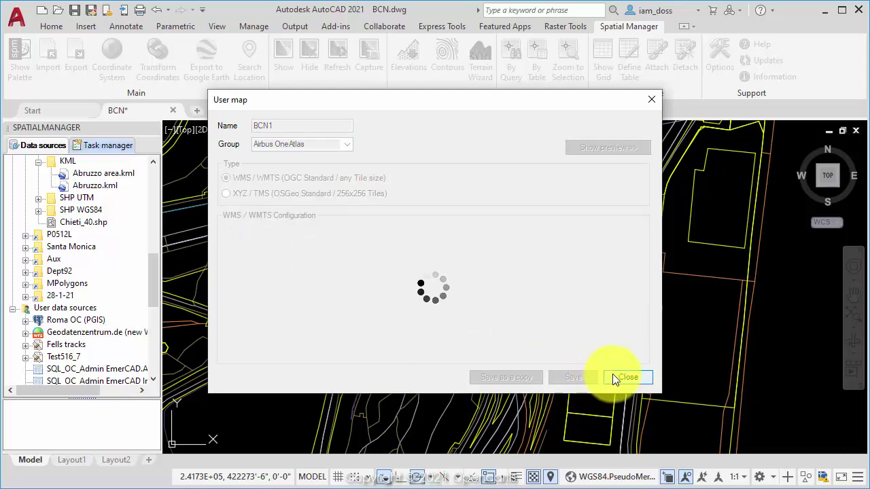
Pick the BCN1 tile on the Airbus OneAtlas tab and apply it as the background map.
{"action": "left_click", "coordinate": [598, 361]}
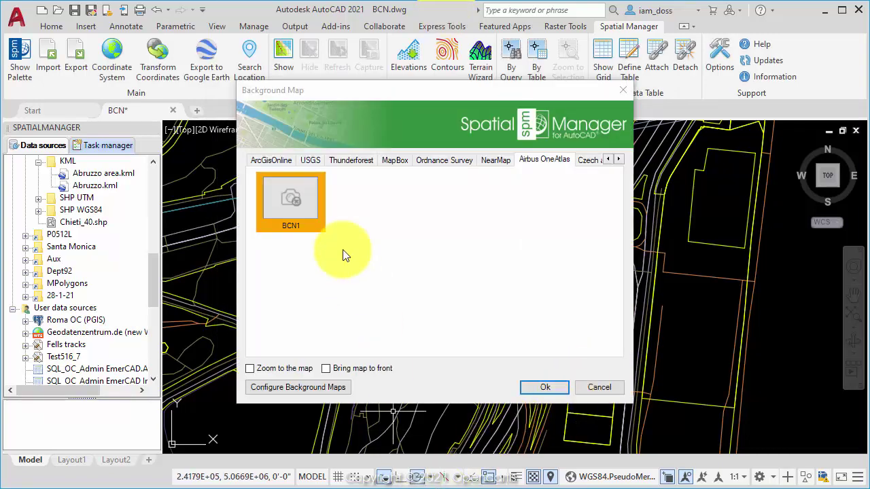
{"action": "left_click", "coordinate": [292, 198]}
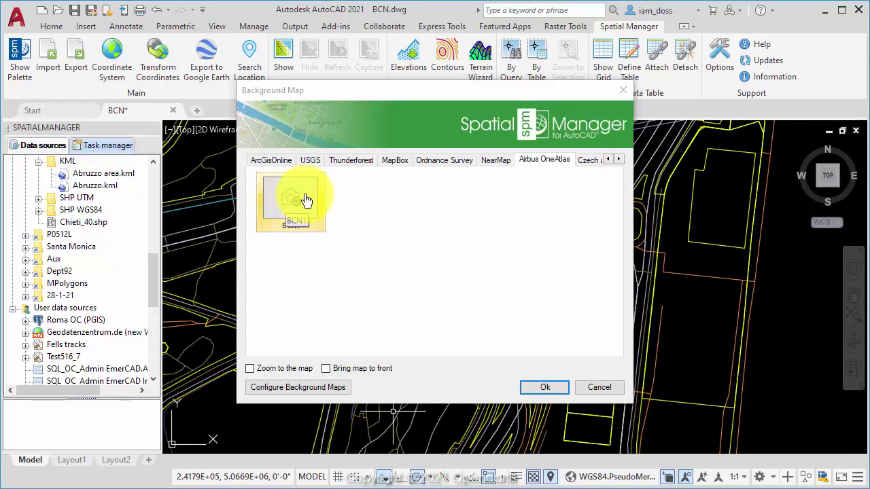
{"action": "left_click", "coordinate": [553, 386]}
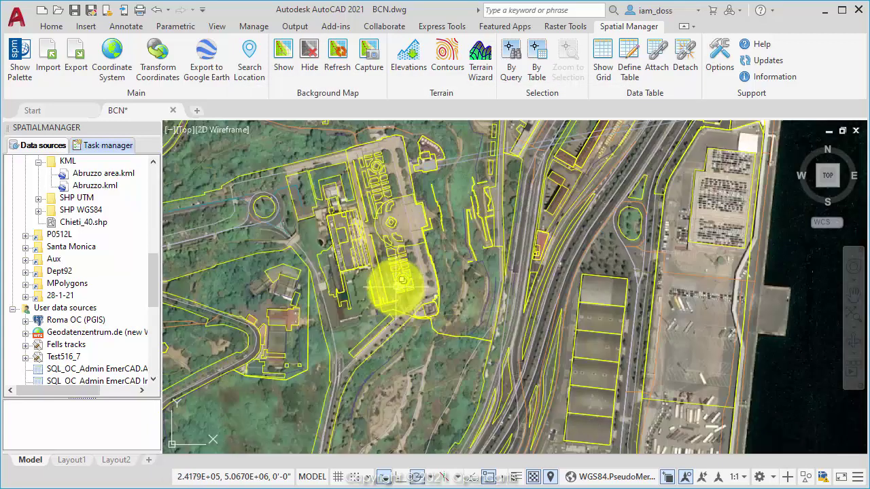
{"action": "scroll", "coordinate": [398, 282], "scroll_direction": "up", "scroll_amount": 5}
{"action": "scroll", "coordinate": [396, 286], "scroll_direction": "up", "scroll_amount": 2}
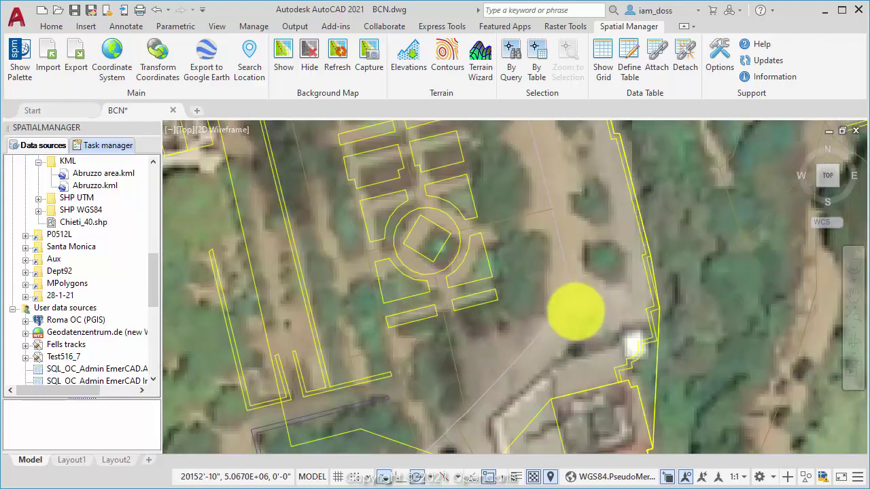
{"action": "scroll", "coordinate": [576, 311], "scroll_direction": "down", "scroll_amount": 5}
{"action": "scroll", "coordinate": [524, 252], "scroll_direction": "down", "scroll_amount": 3}
{"action": "middle_click_drag", "start_coordinate": [651, 301], "coordinate": [477, 284]}
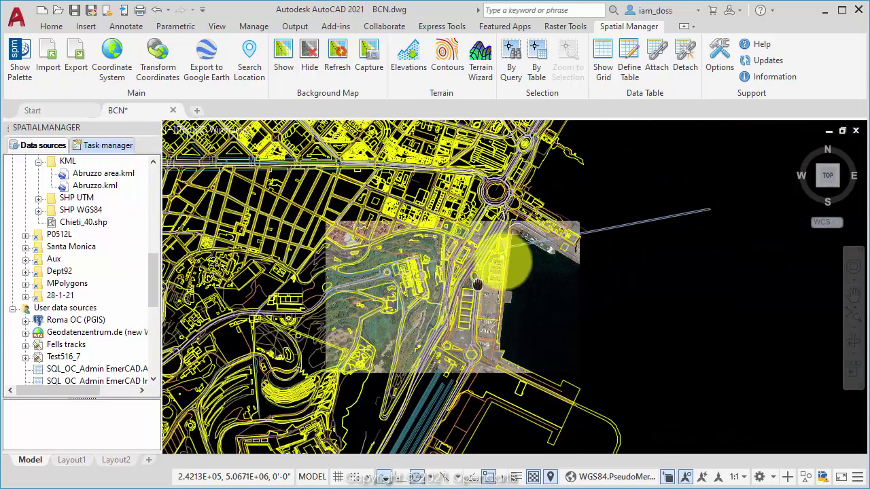
{"action": "scroll", "coordinate": [505, 267], "scroll_direction": "up", "scroll_amount": 1}
{"action": "scroll", "coordinate": [504, 267], "scroll_direction": "up", "scroll_amount": 1}
{"action": "scroll", "coordinate": [505, 268], "scroll_direction": "up", "scroll_amount": 2}
{"action": "scroll", "coordinate": [504, 267], "scroll_direction": "up", "scroll_amount": 1}
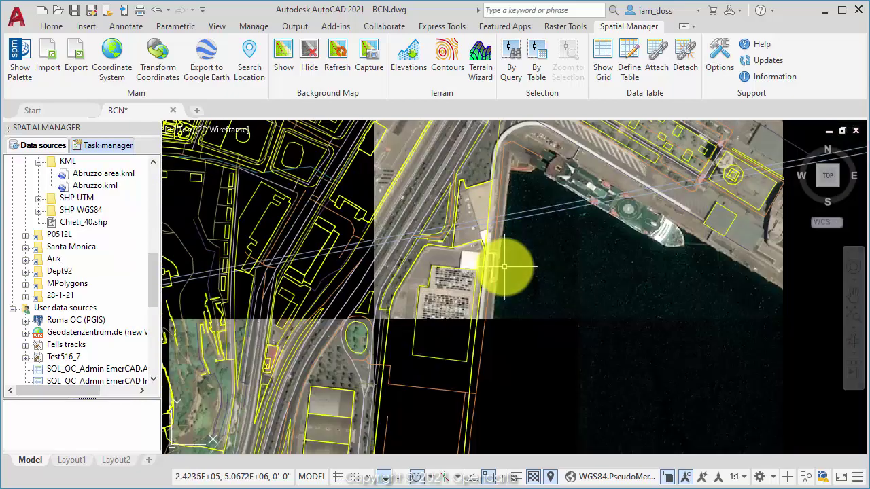
{"action": "scroll", "coordinate": [469, 309], "scroll_direction": "up", "scroll_amount": 2}
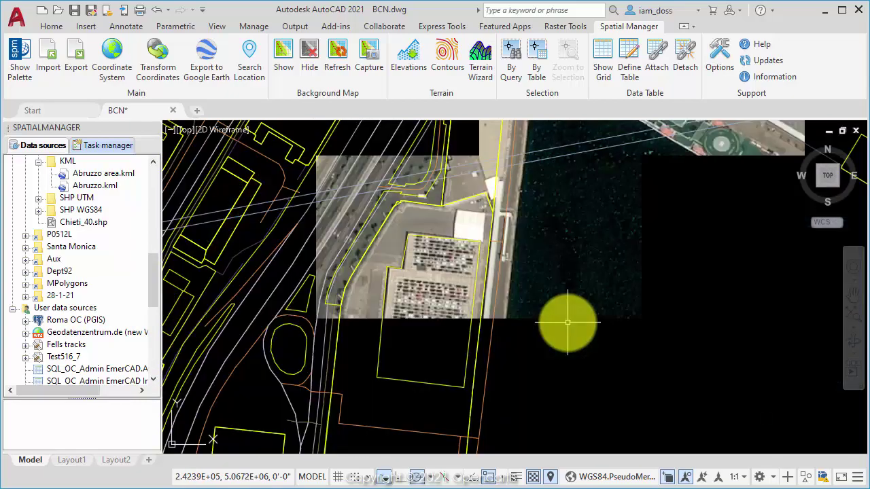